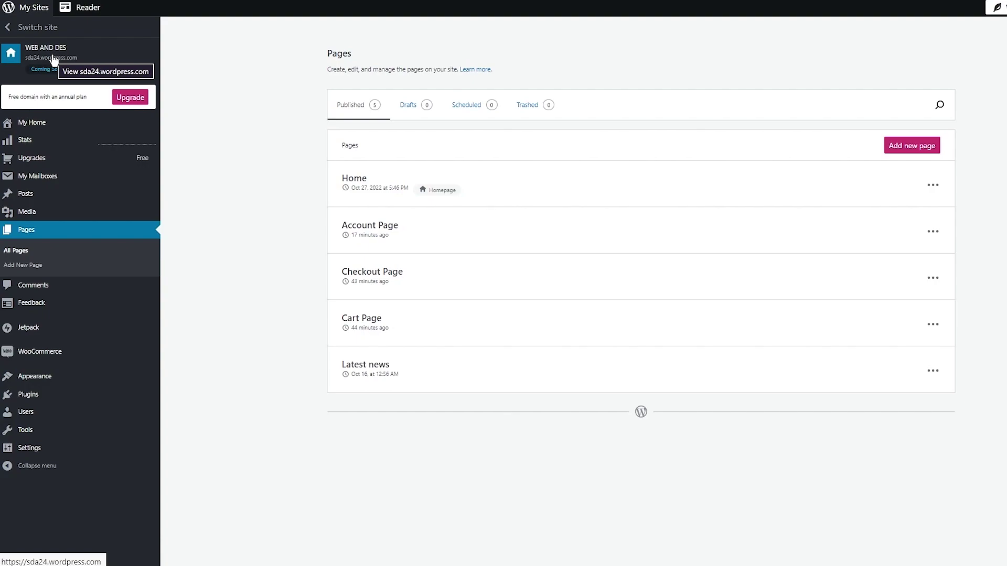
Preview the live WEB AND DES site, then go to its My Home dashboard.
left_click(53, 60)
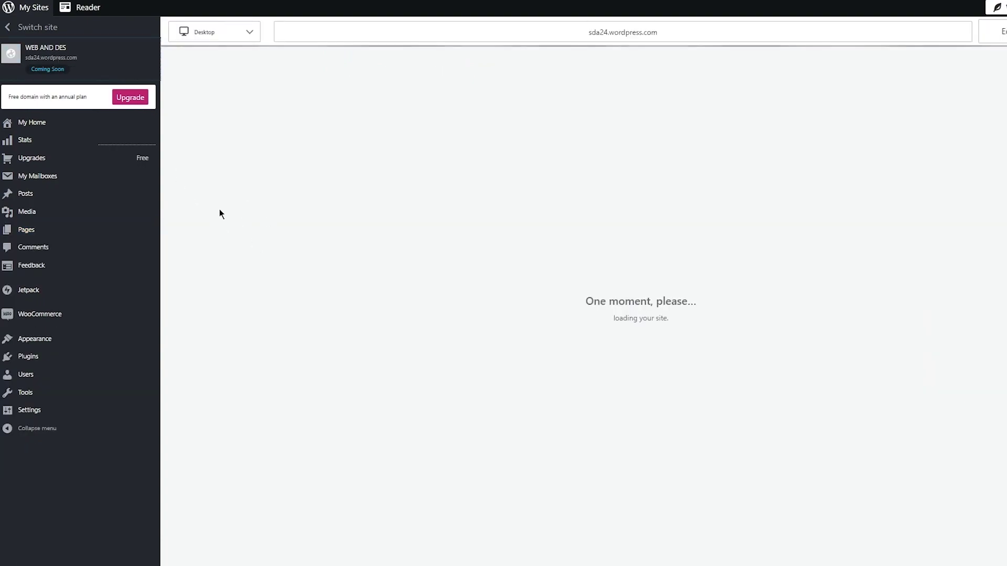
mouse_move(129, 196)
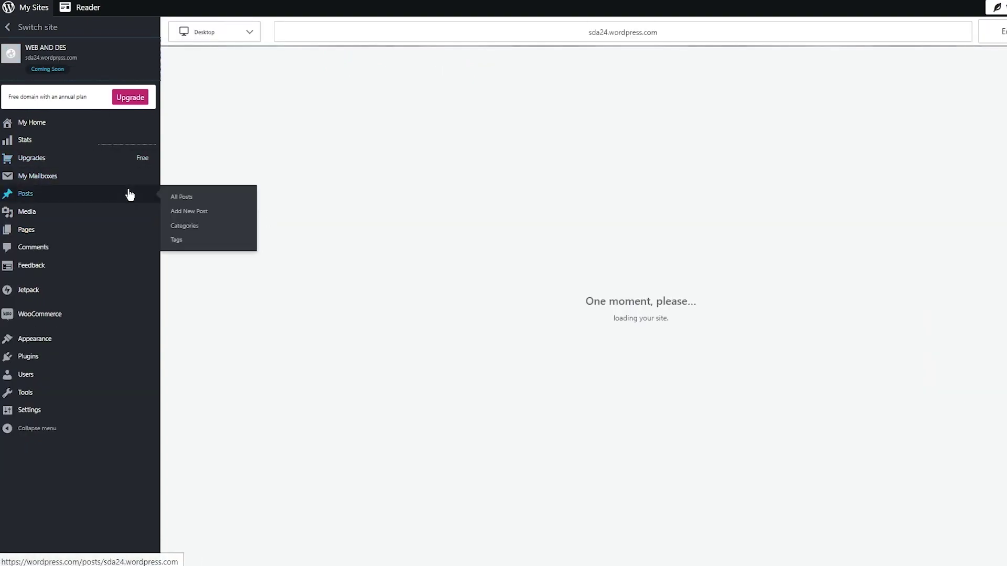
left_click(36, 128)
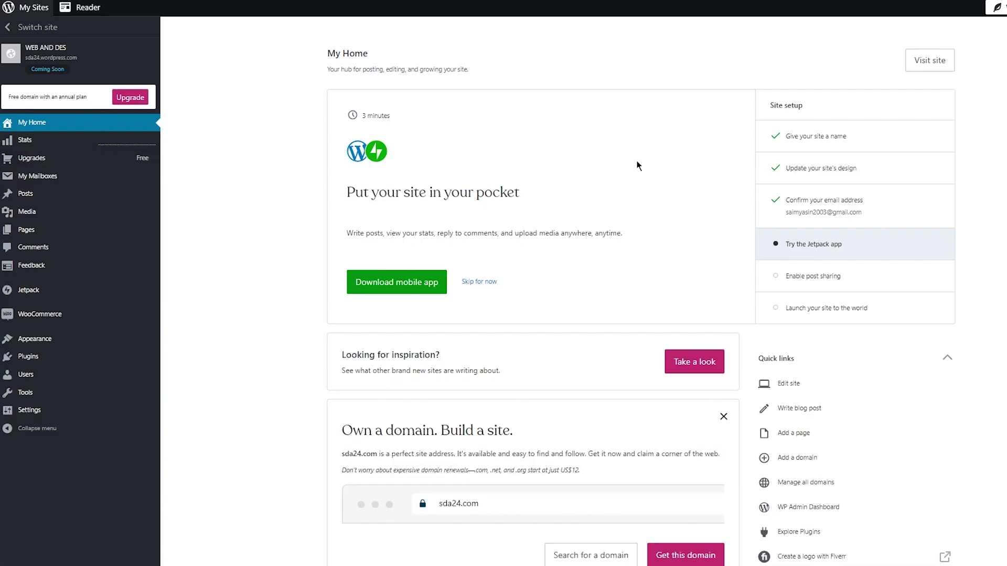
Search the Plugins directory for 'givewp'.
left_click(51, 363)
left_click(616, 153)
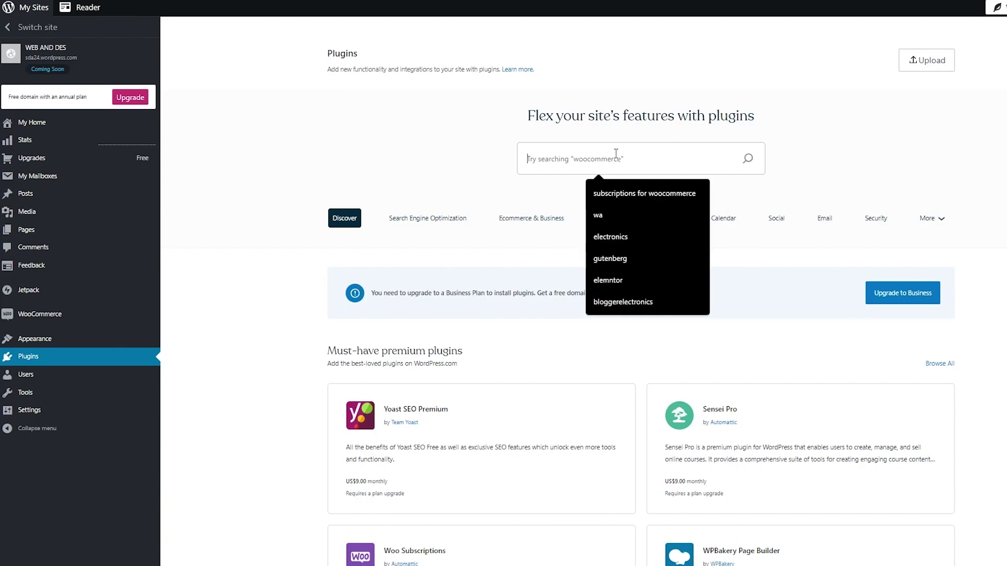
type("giv")
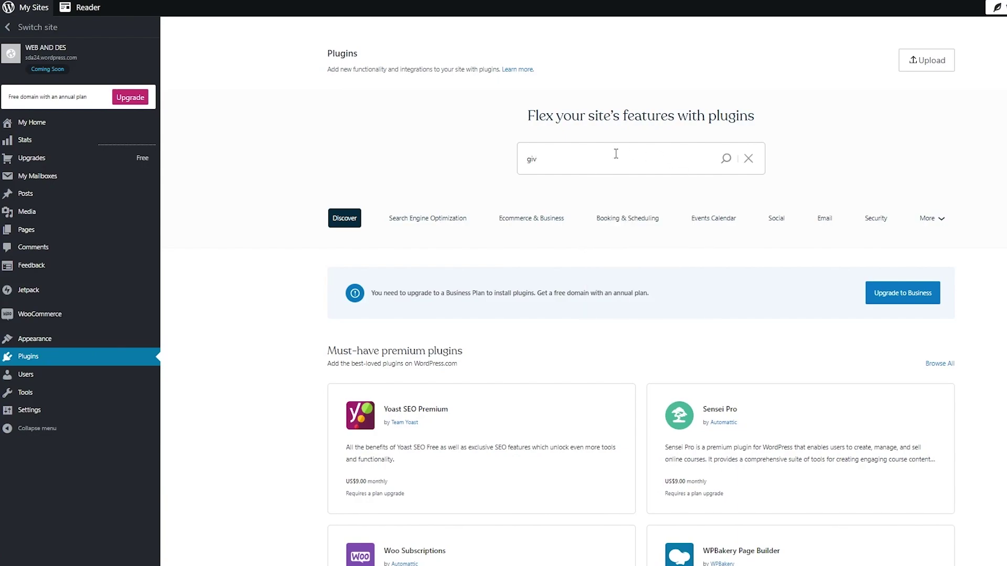
type("ewp")
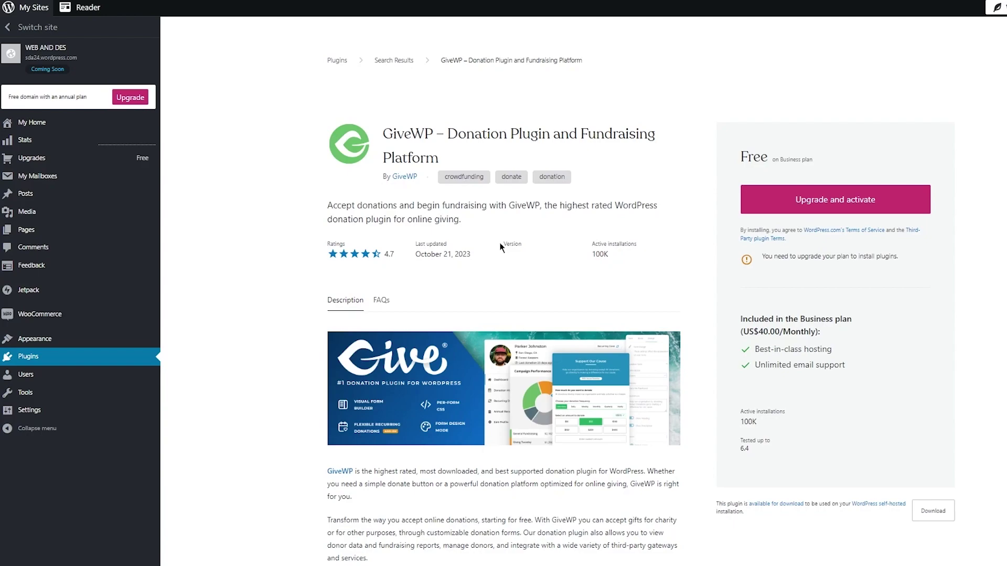
Scroll the GiveWP page past the description and video to GiveWP Features.
scroll(501, 247, "down", 3)
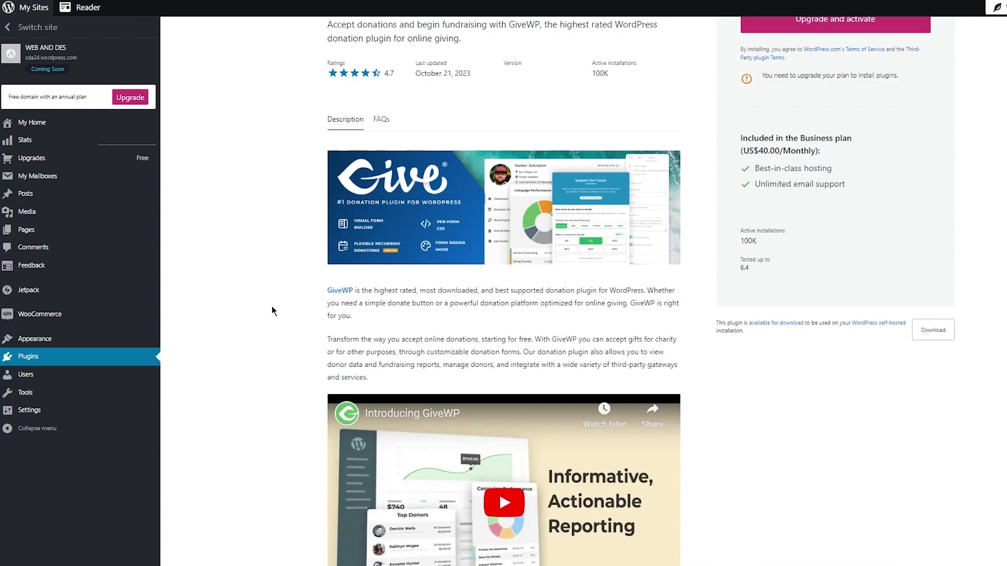
scroll(336, 278, "down", 9)
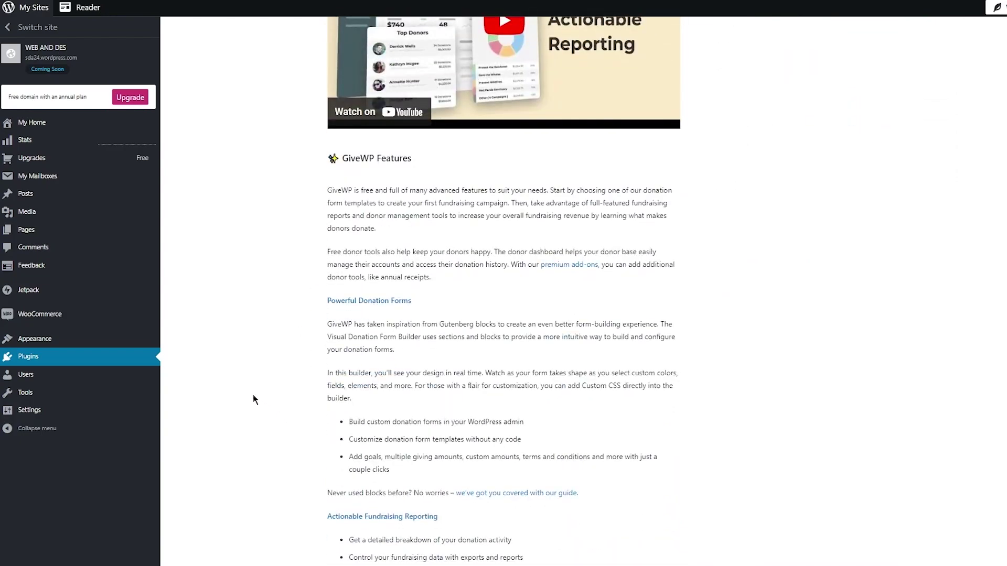
scroll(253, 396, "down", 2)
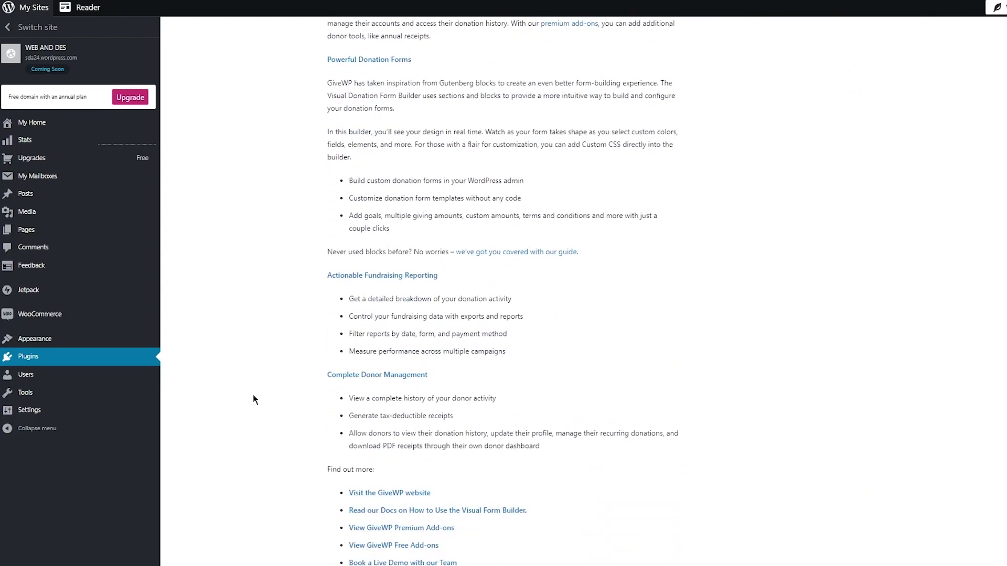
left_click_drag(327, 203, 505, 205)
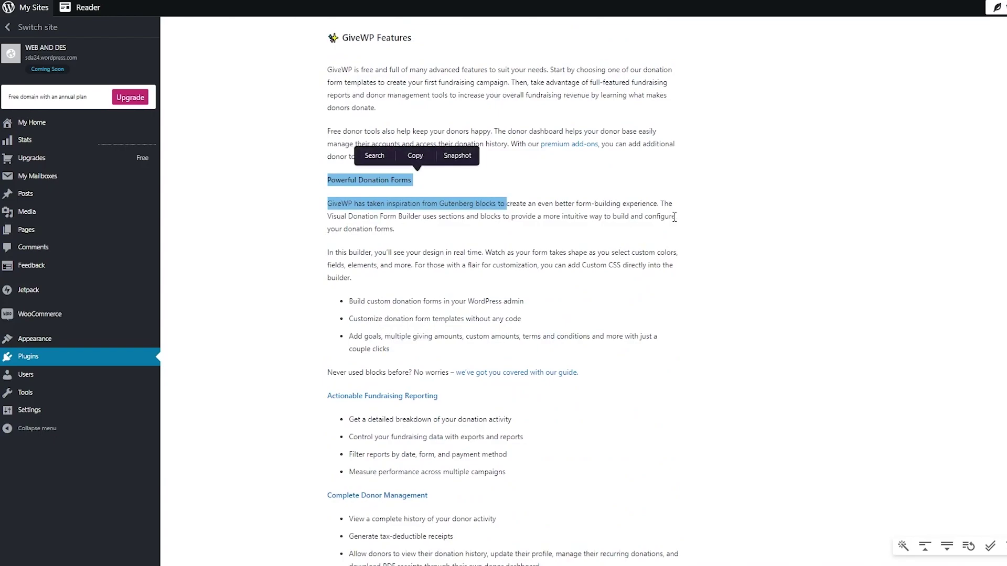
left_click(680, 223)
left_click_drag(323, 204, 599, 295)
left_click(722, 288)
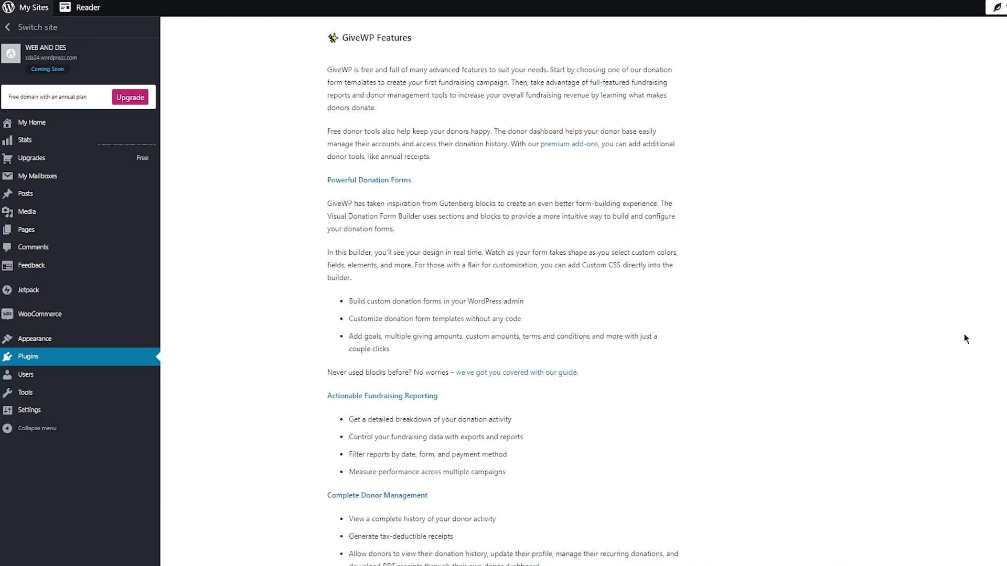
Skim the Complete Donor Management heading and bullets, continuing down to Who Uses GiveWP?
scroll(965, 335, "down", 3)
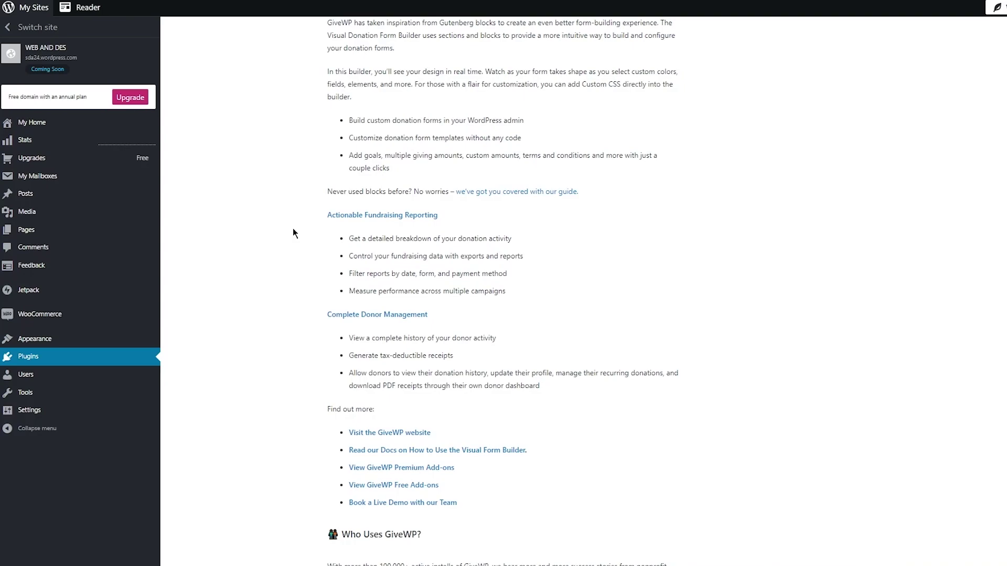
scroll(294, 233, "down", 1)
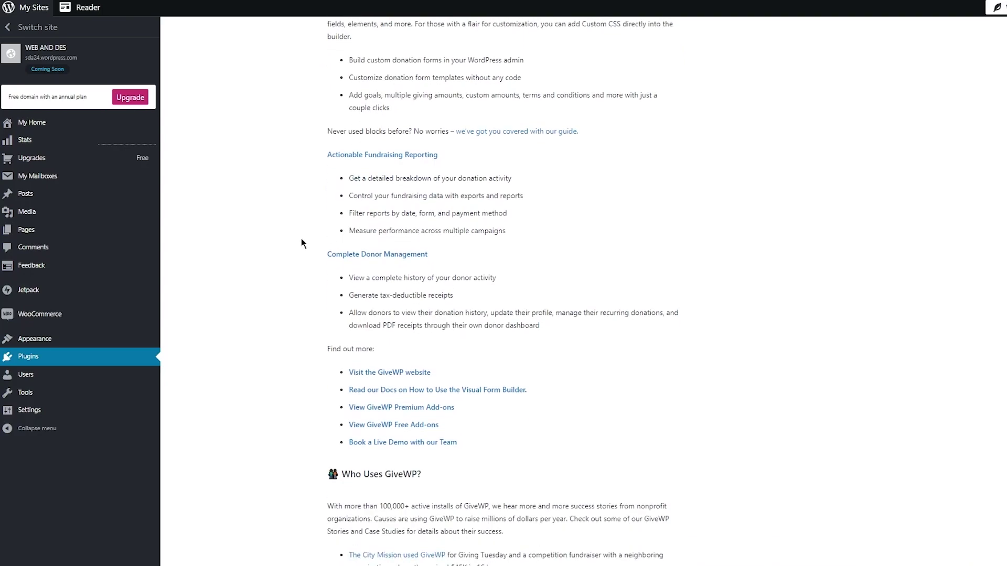
left_click_drag(307, 262, 433, 254)
left_click(530, 242)
left_click_drag(344, 272, 590, 281)
left_click(590, 281)
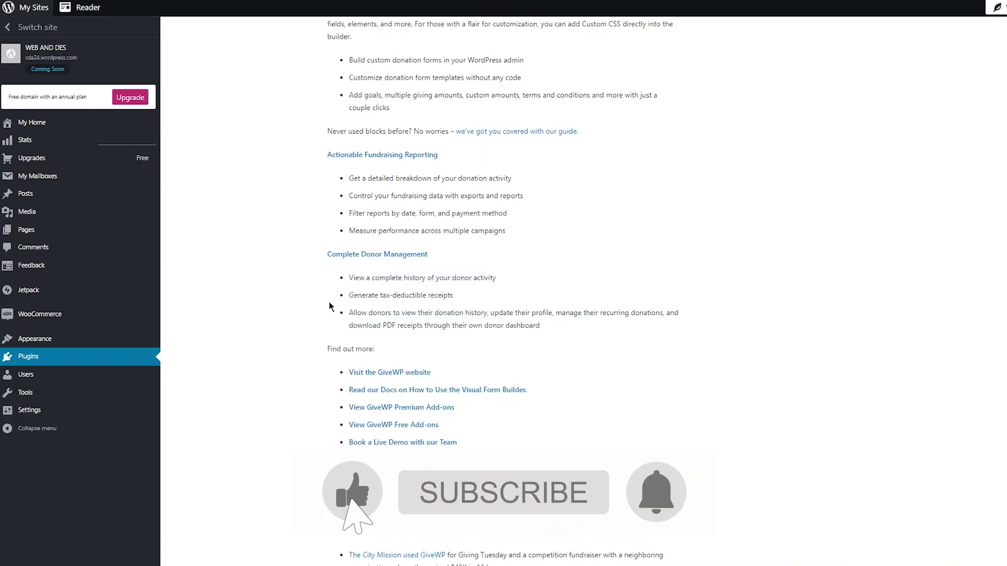
scroll(330, 304, "down", 3)
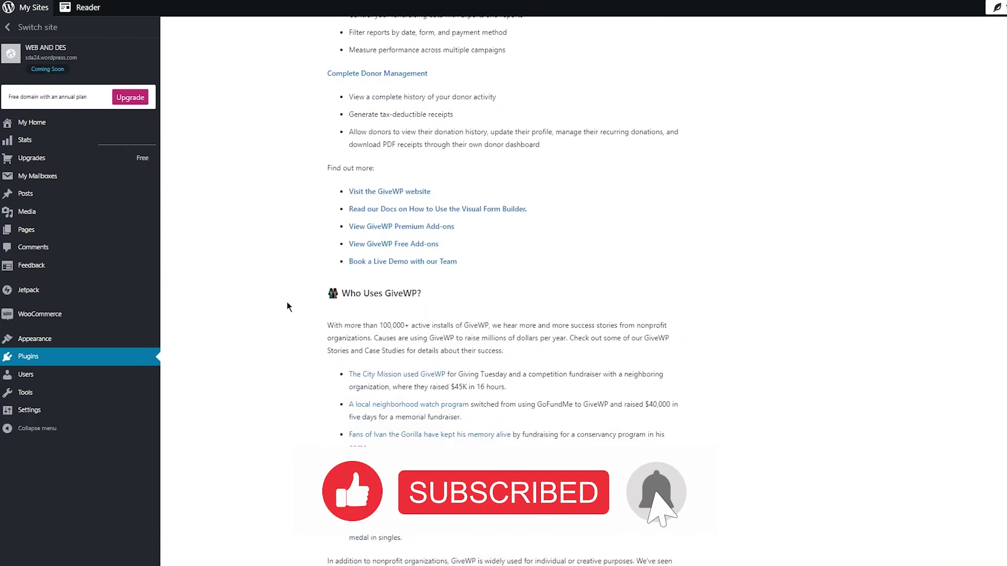
scroll(288, 243, "down", 4)
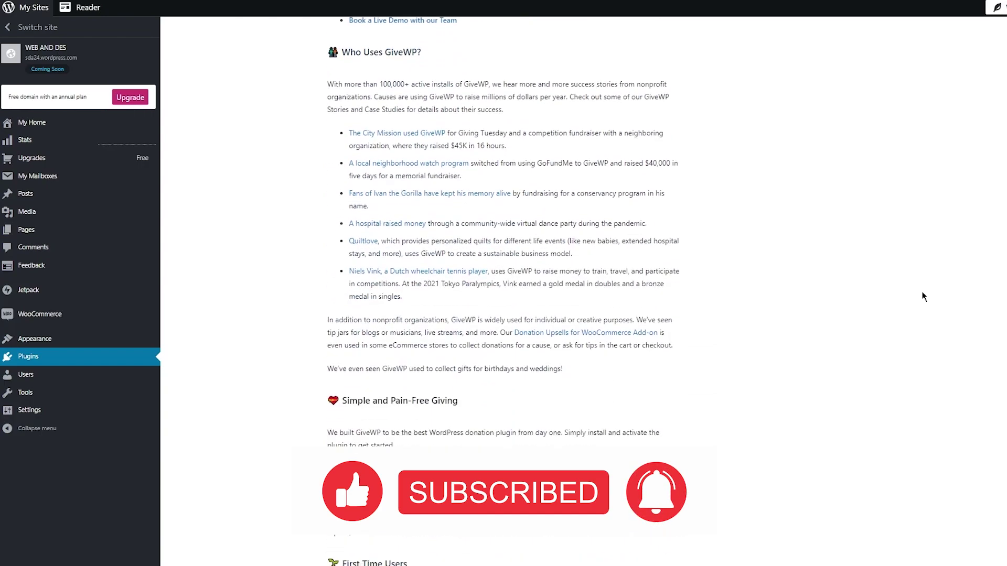
scroll(777, 297, "down", 2)
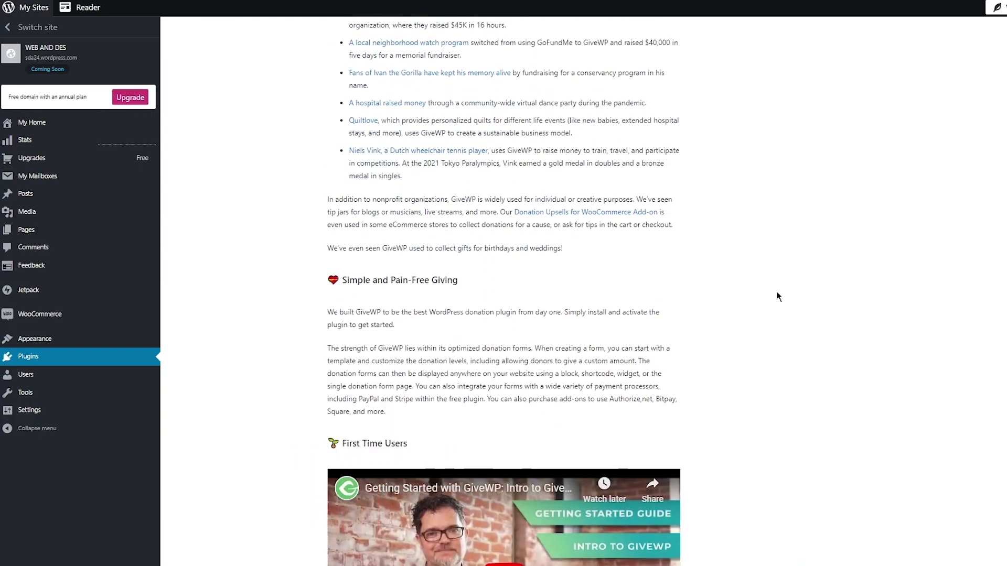
scroll(777, 297, "down", 14)
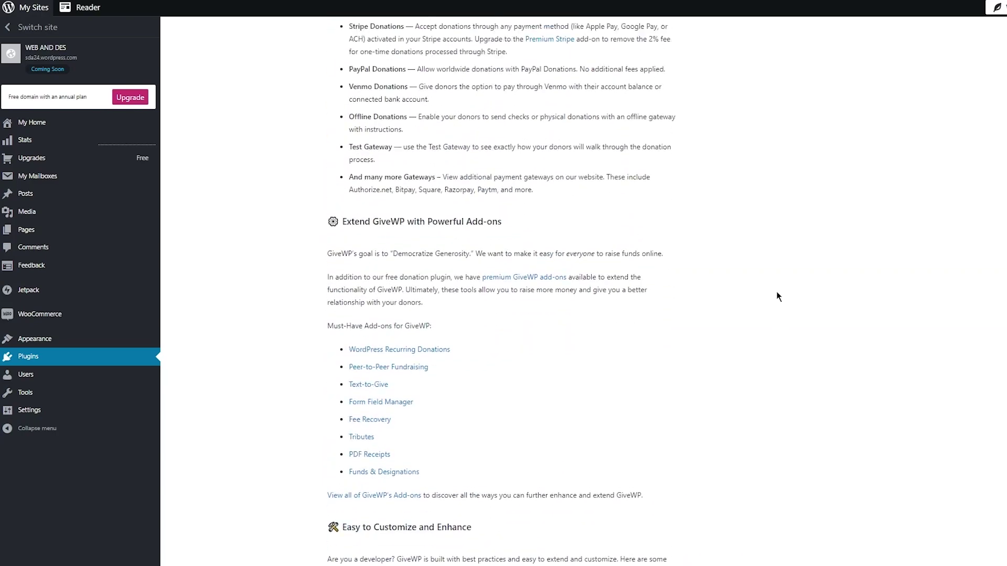
scroll(778, 296, "up", 5)
scroll(777, 297, "up", 1)
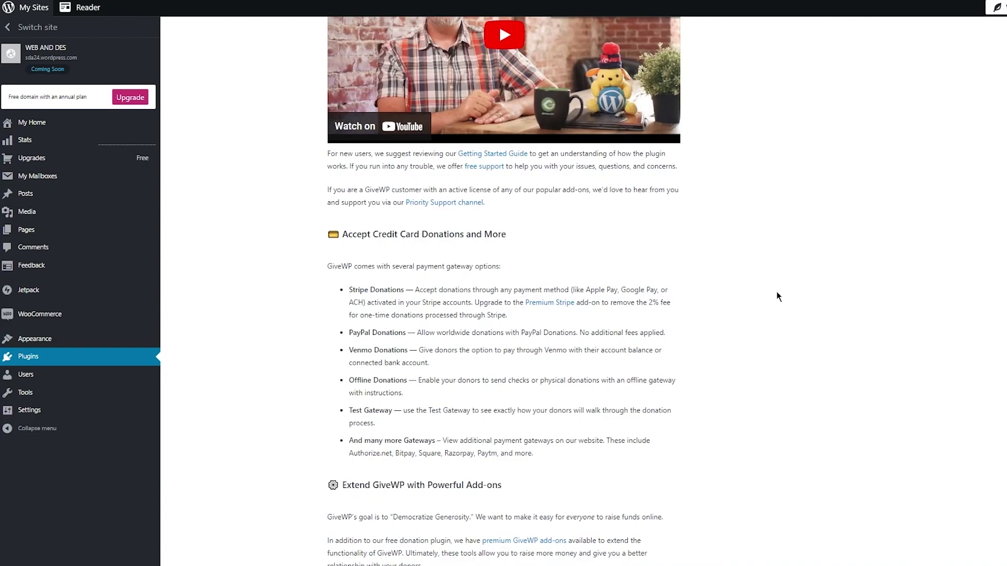
scroll(777, 294, "down", 5)
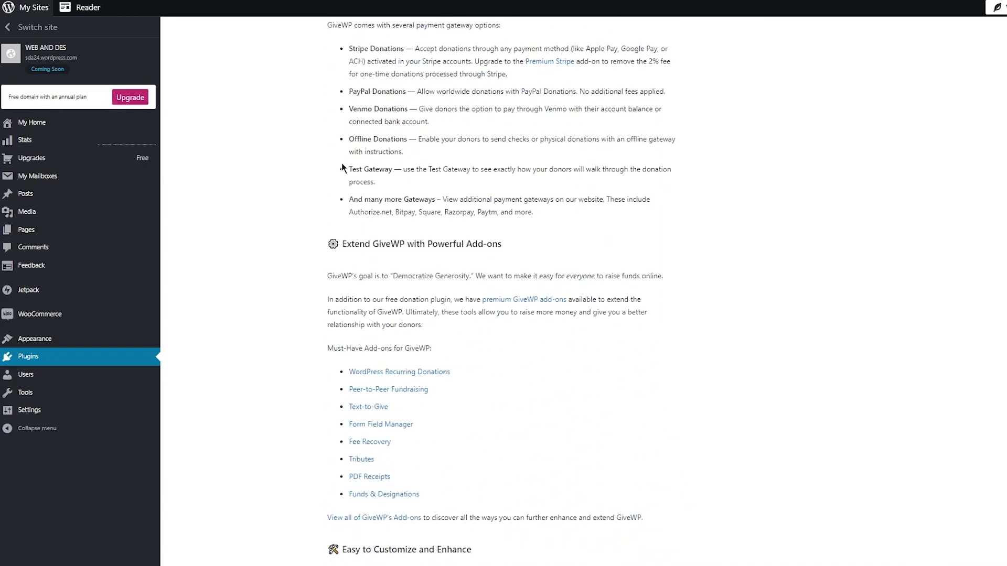
left_click_drag(341, 167, 392, 170)
left_click(350, 204)
scroll(348, 203, "down", 15)
scroll(289, 262, "up", 15)
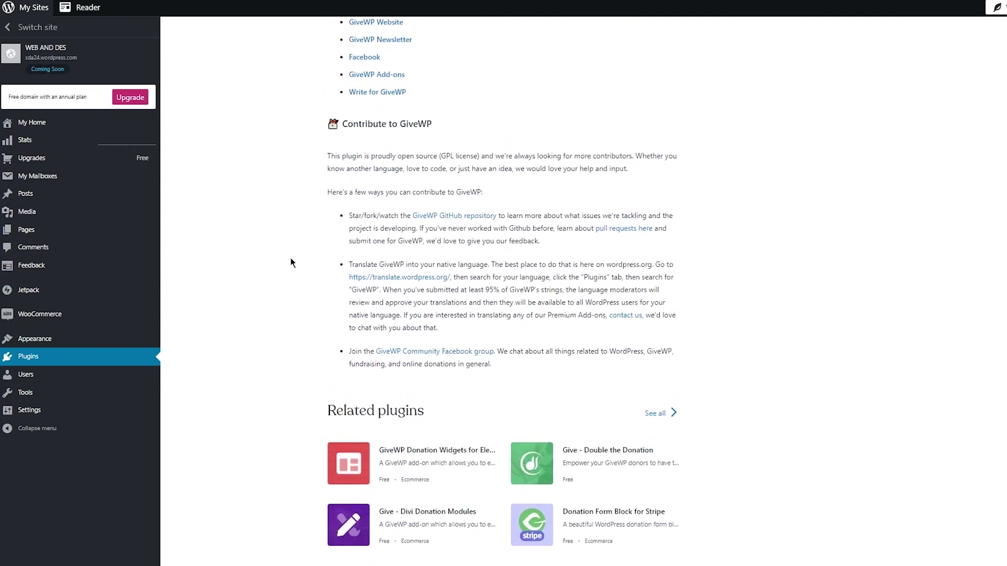
scroll(292, 248, "down", 15)
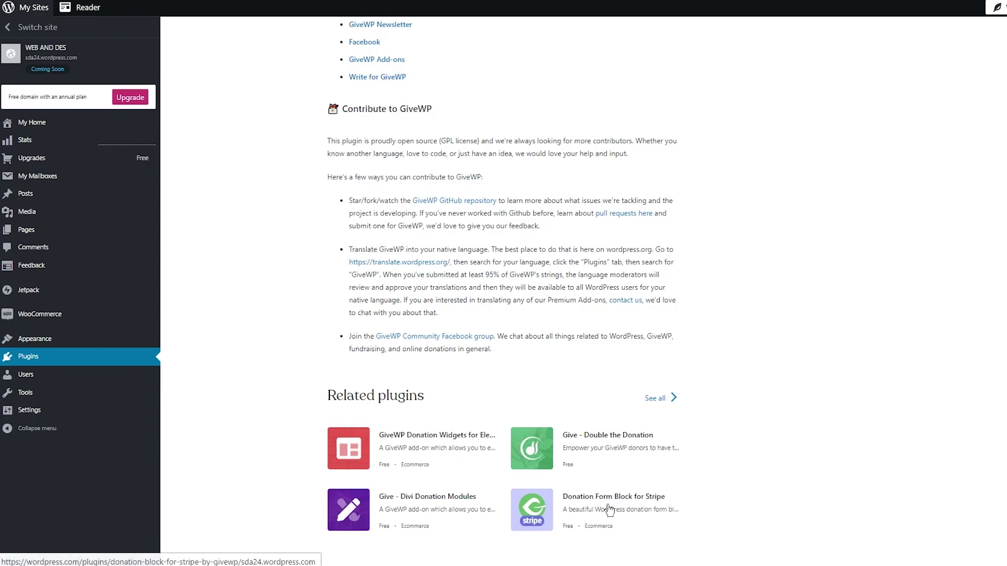
scroll(608, 493, "up", 15)
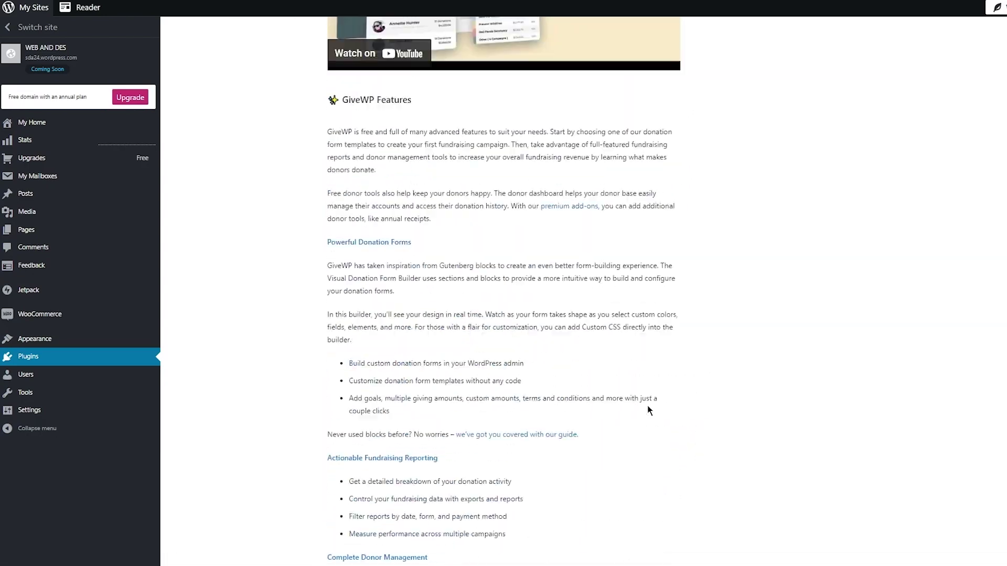
scroll(647, 406, "up", 15)
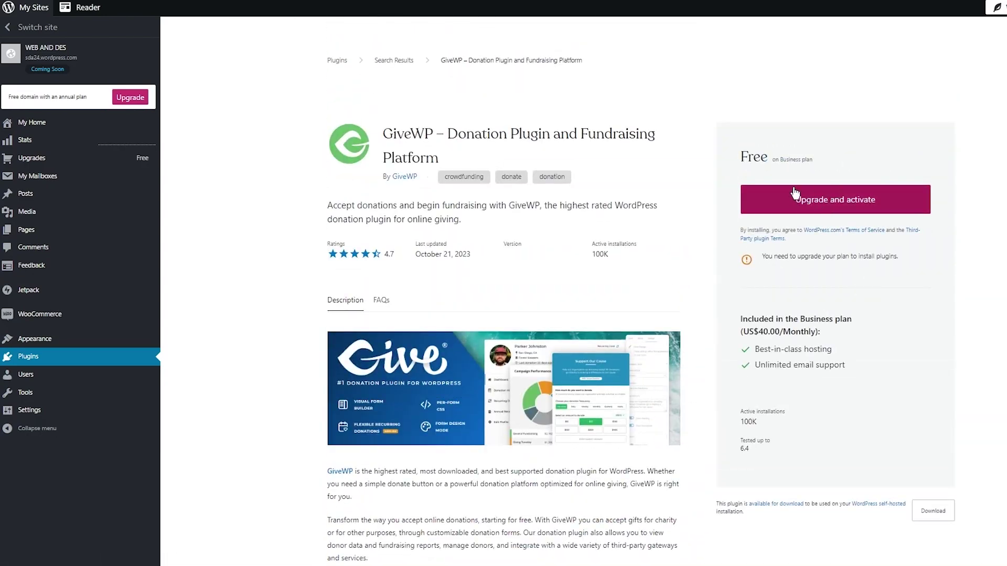
left_click_drag(458, 138, 549, 137)
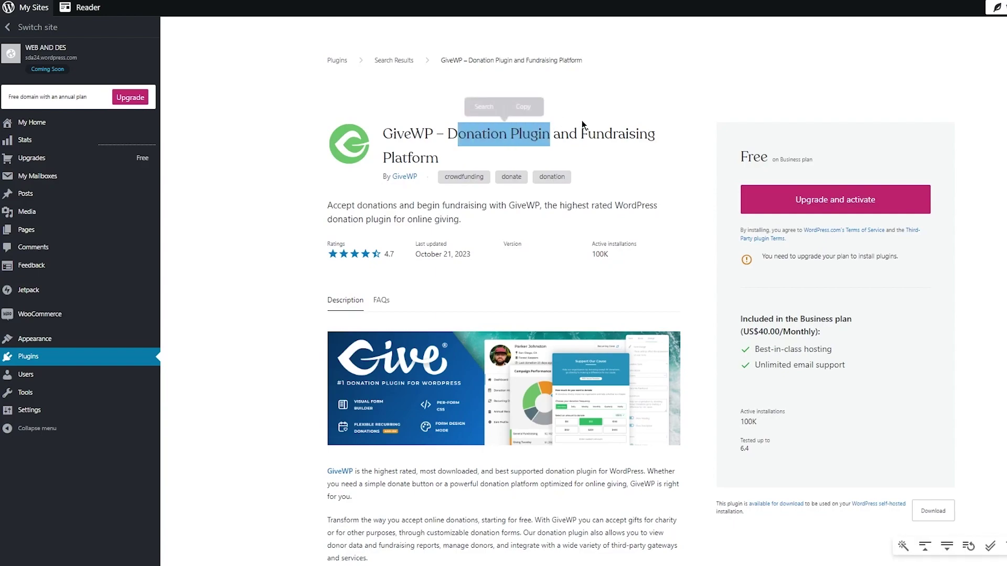
left_click(583, 123)
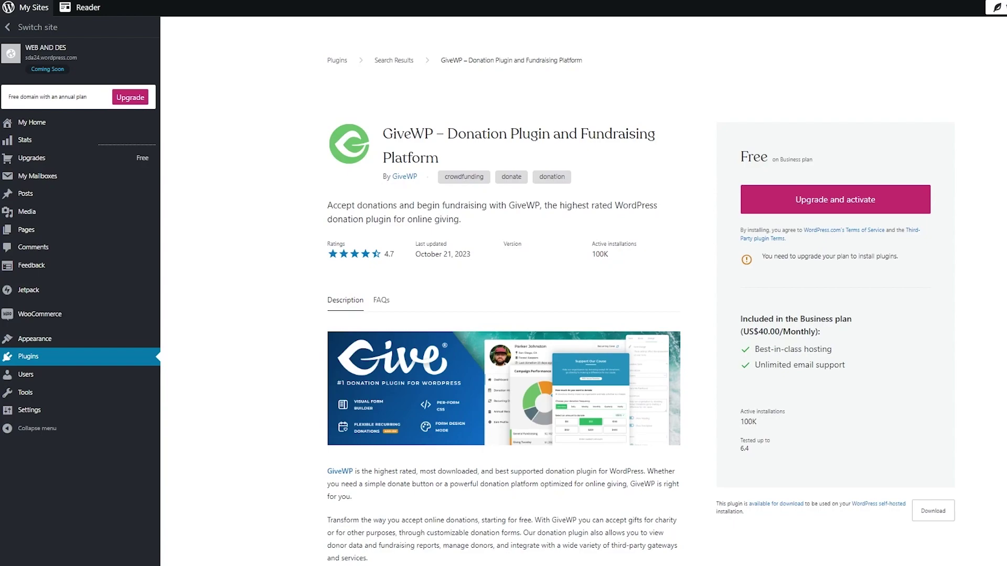
Open the site's Pages list to add a new page.
mouse_move(64, 198)
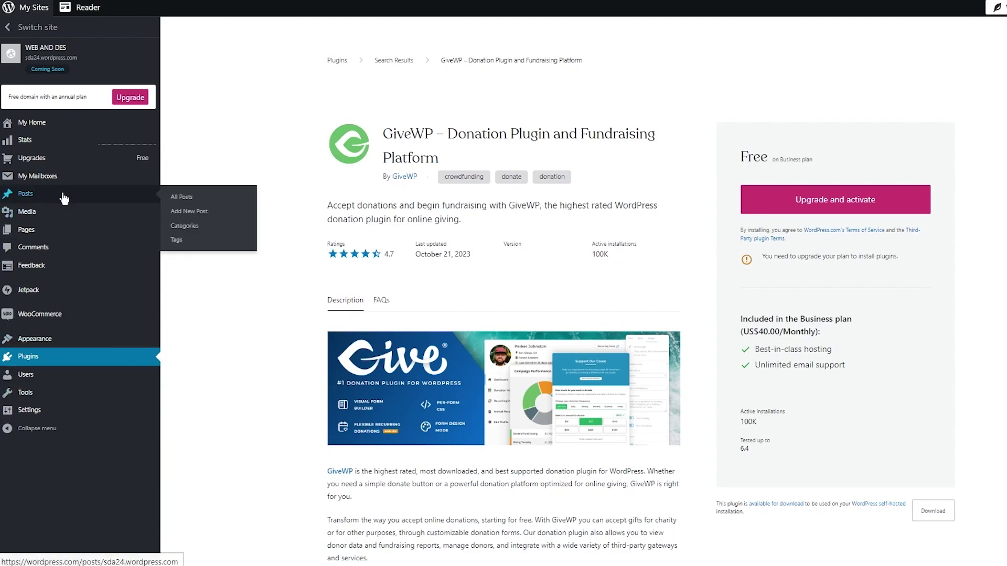
left_click(48, 229)
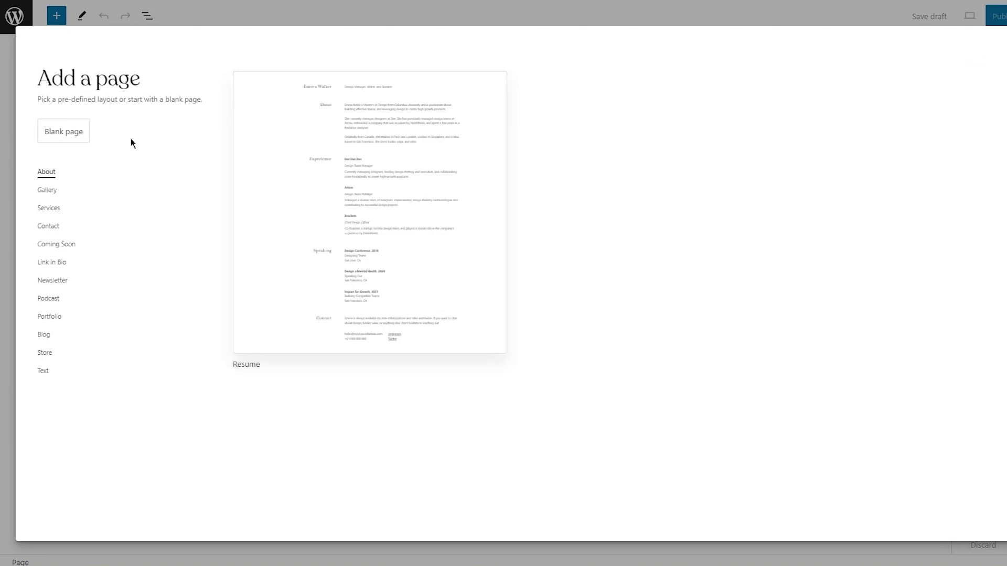
Start a Blank page titled 'Donate Here' and place the cursor in the paragraph below.
left_click(64, 137)
left_click(291, 66)
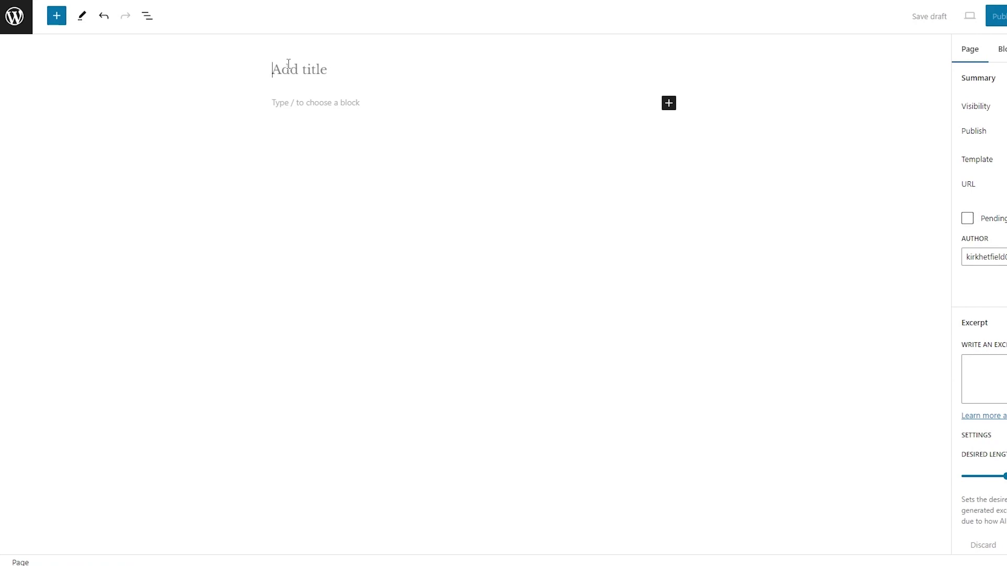
type("Donate Hr")
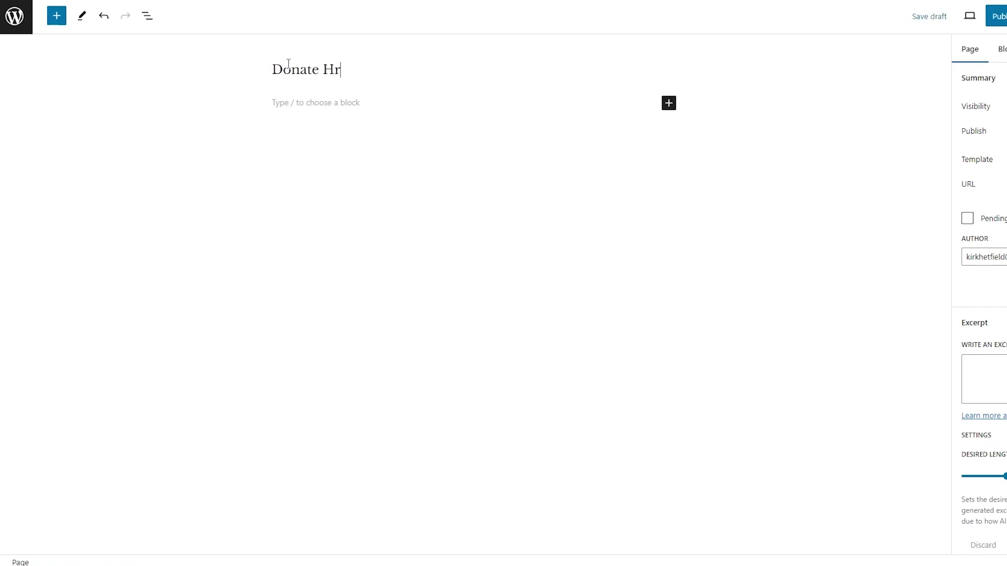
type("tr")
key("BackSpace")
key("BackSpace")
key("BackSpace")
type("w")
key("BackSpace")
type("ere")
left_click(386, 100)
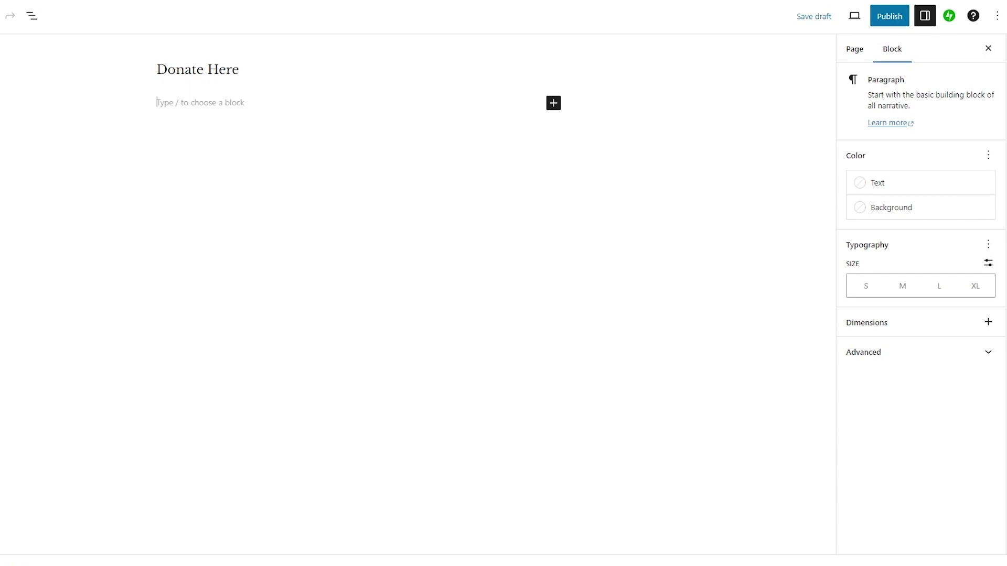
Save the 'Donate Here' page as a draft with Ctrl+S.
key("ctrl+s")
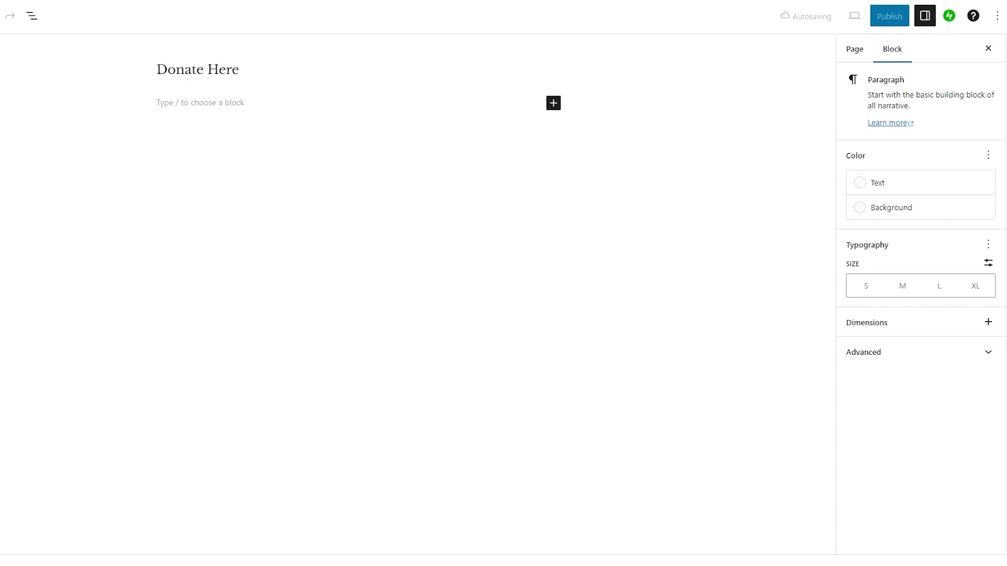